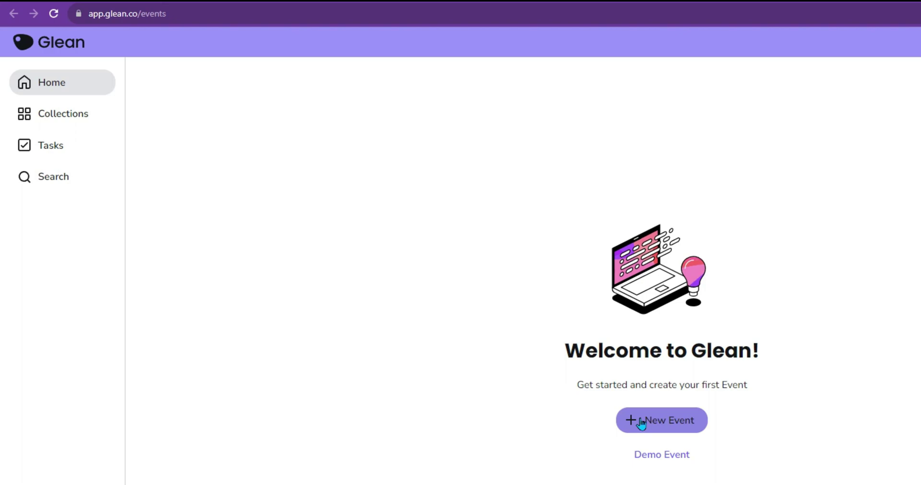
Create a new event named 'Notetaking practice'.
click(641, 422)
click(315, 78)
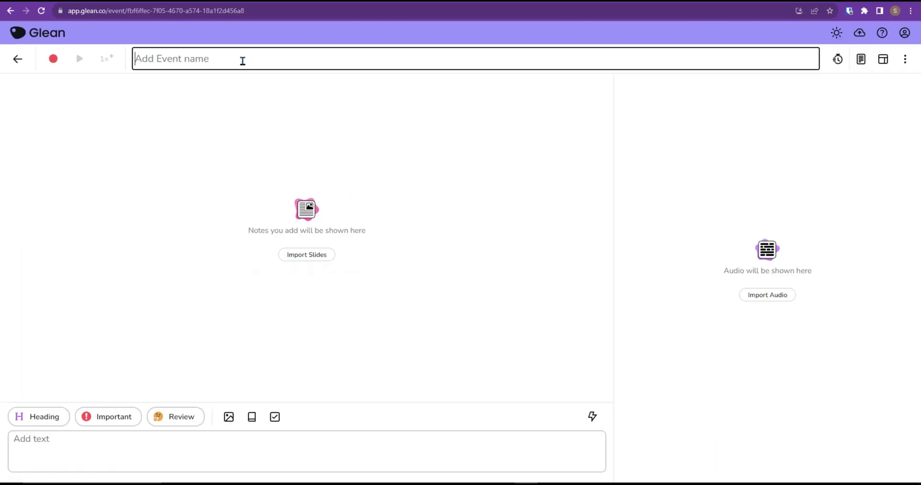
text(Note)
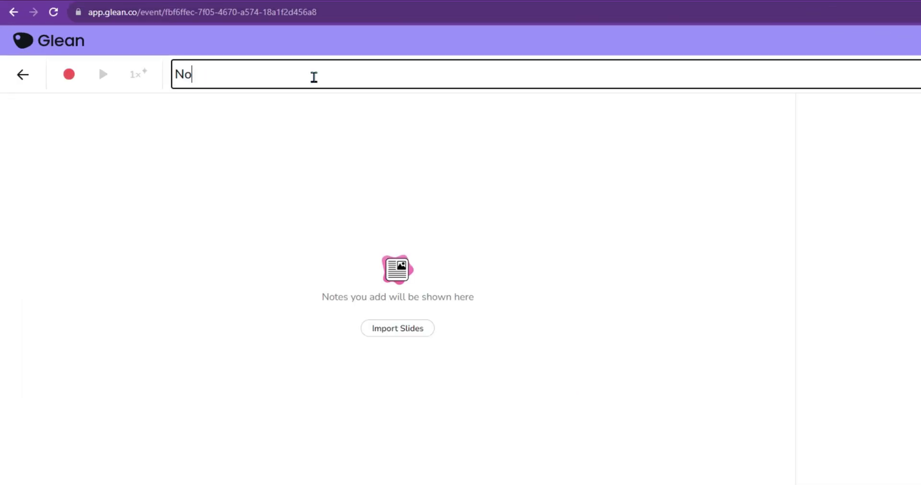
text(taking pr)
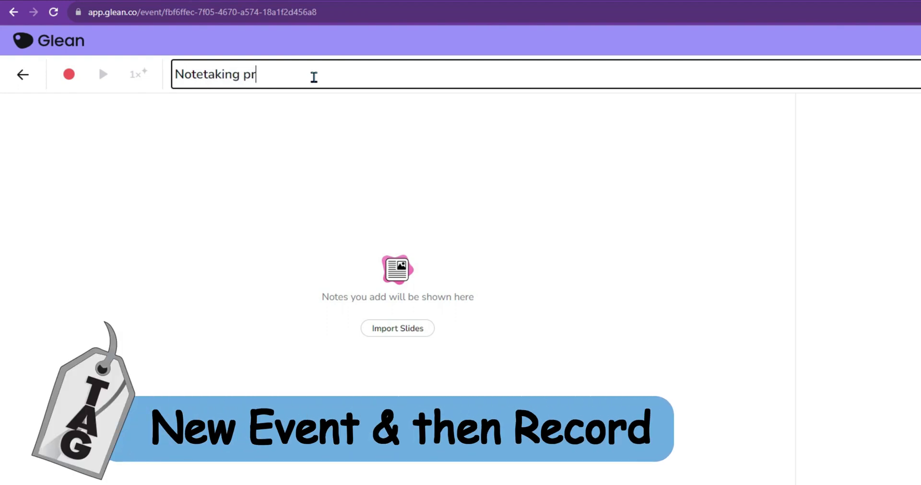
text(actice)
Start recording the event from the microphone, allowing microphone access.
click(69, 74)
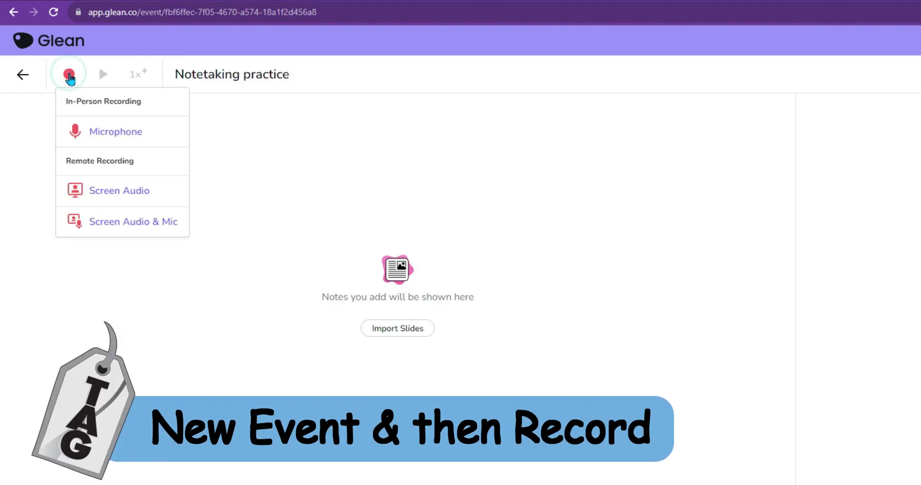
click(125, 139)
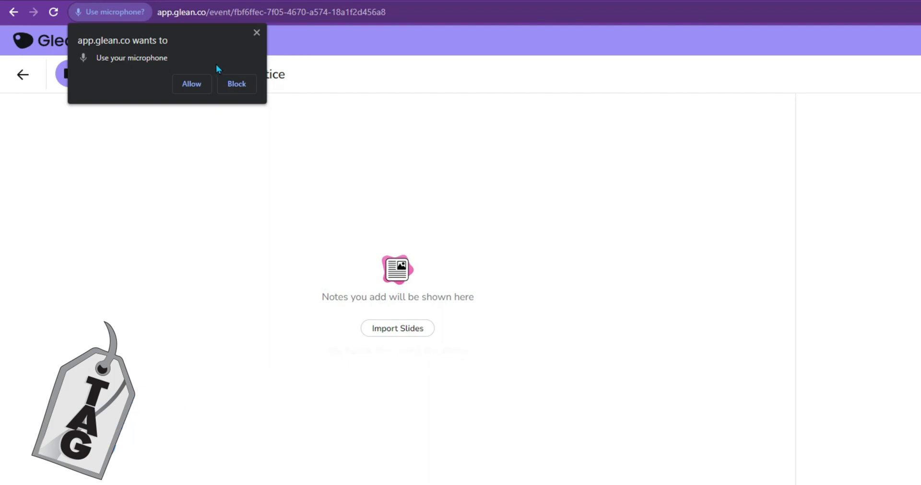
click(192, 84)
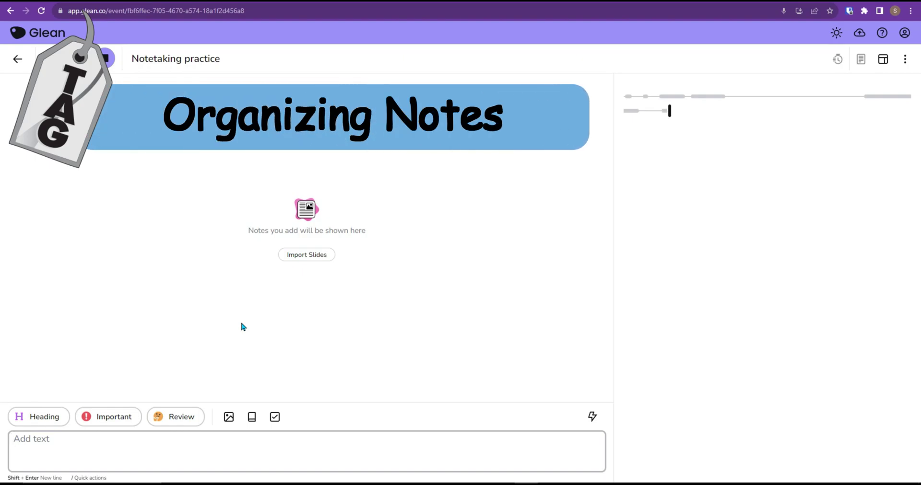
Post 'This will be on the exam', Important 'This will be on the final', and Review 'Need to follow up with the professor'.
text(This wil)
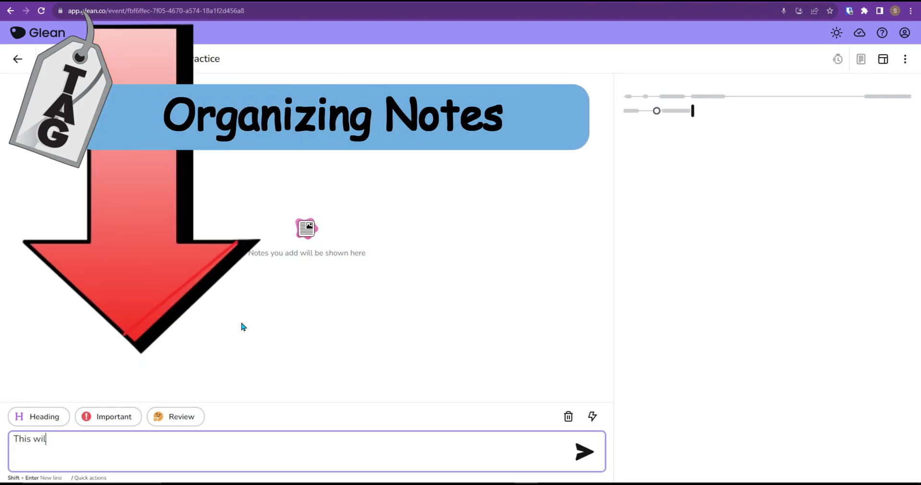
text(l be on the exam)
key(Return)
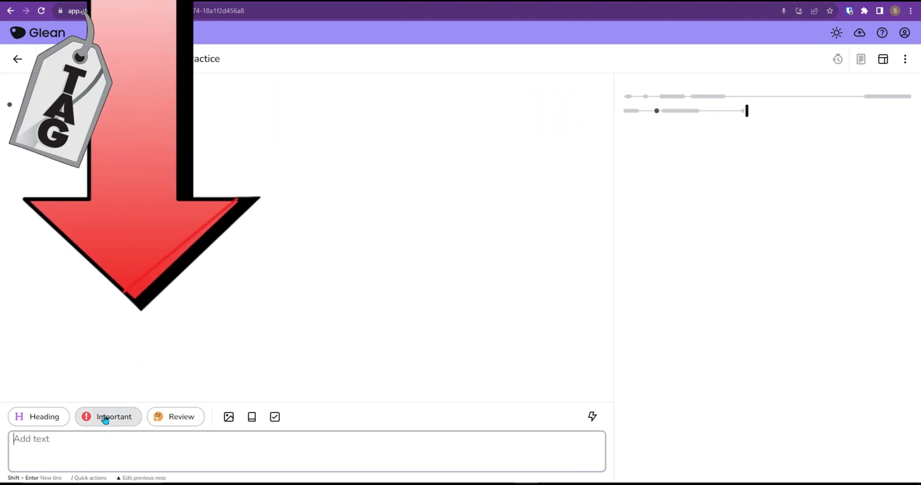
click(103, 421)
text(This wi)
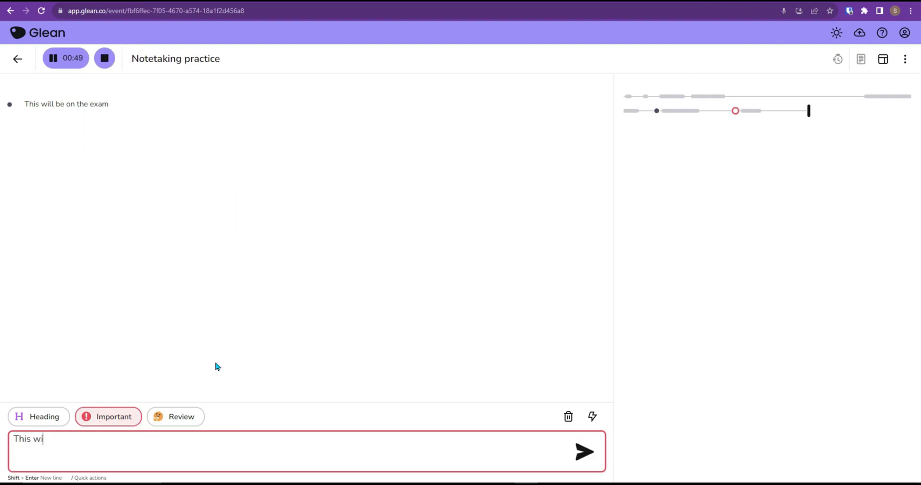
text(ll be on the final)
key(Return)
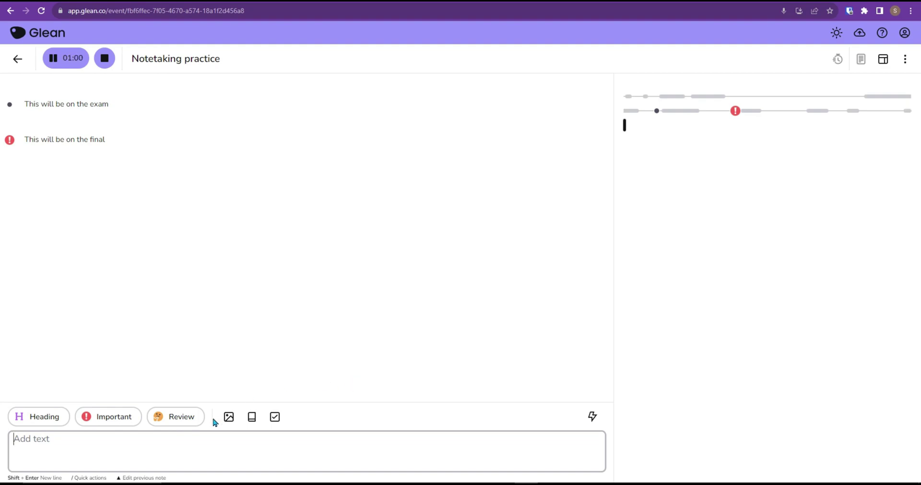
click(181, 423)
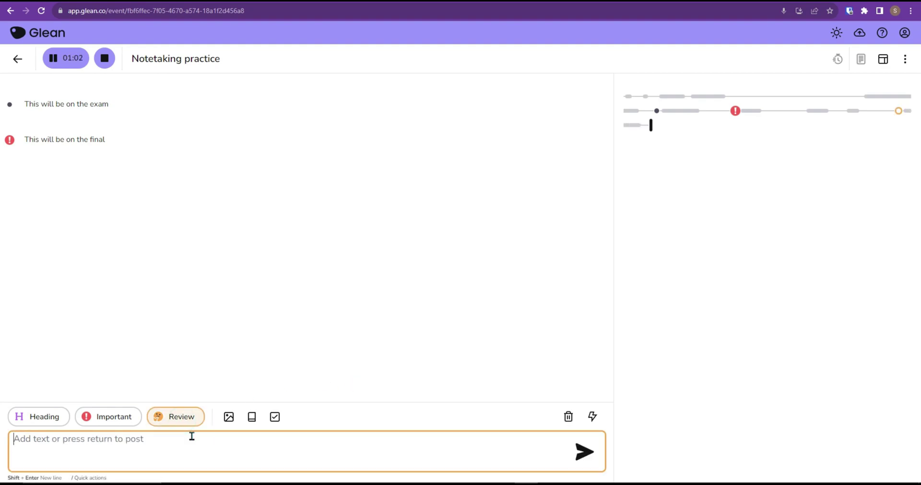
text(Need to follow up with the professor)
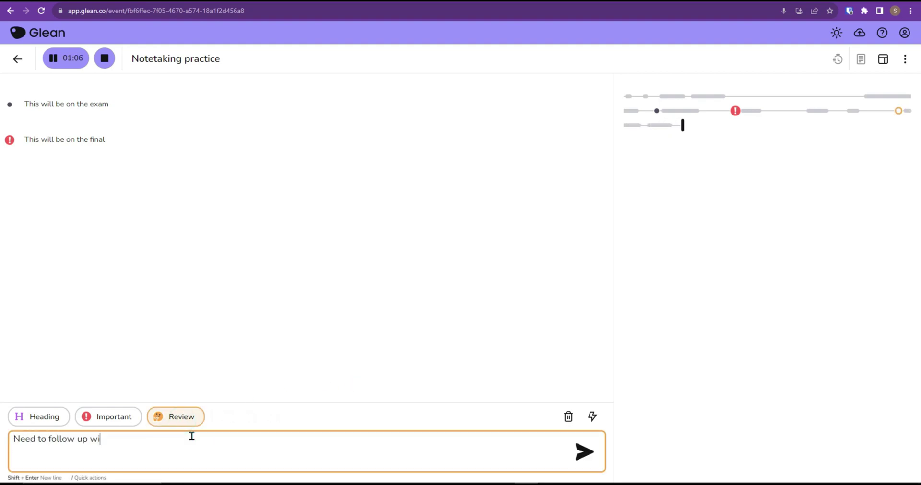
key(Return)
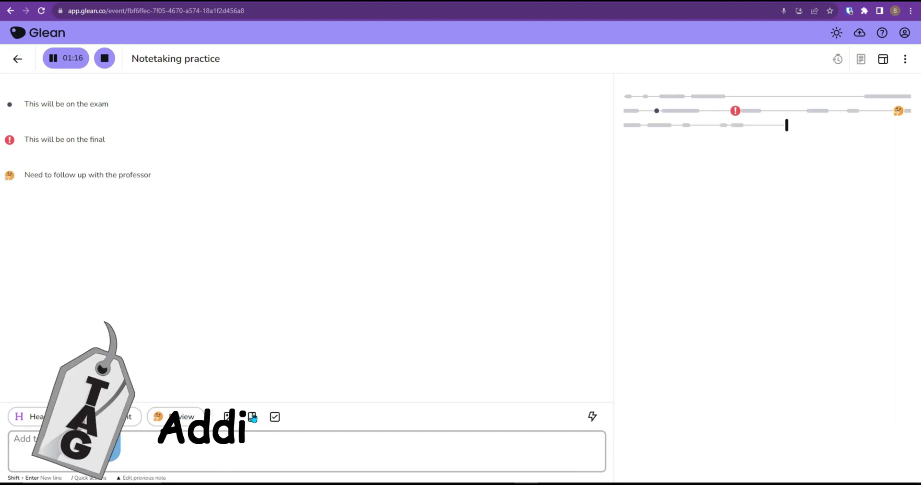
Add the task 'Follow up with the accessibility guy on best practices for notetaking' due August 30, 2023.
click(274, 417)
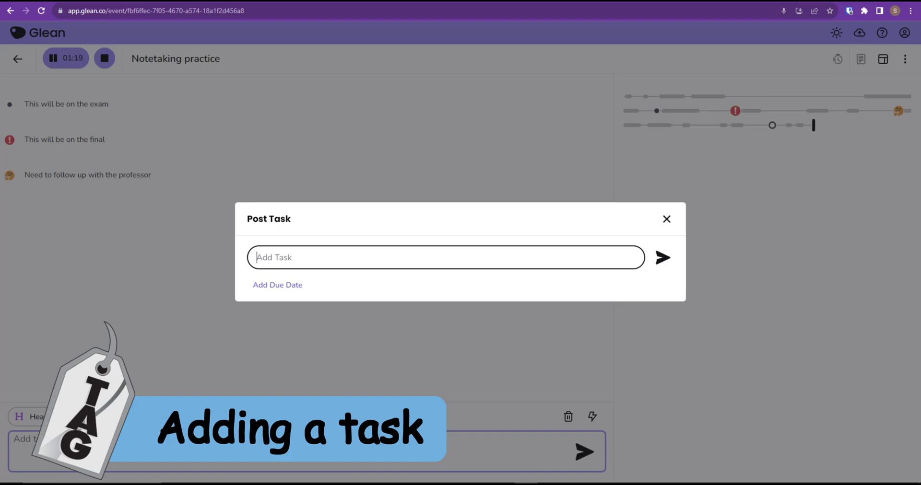
text(Follow )
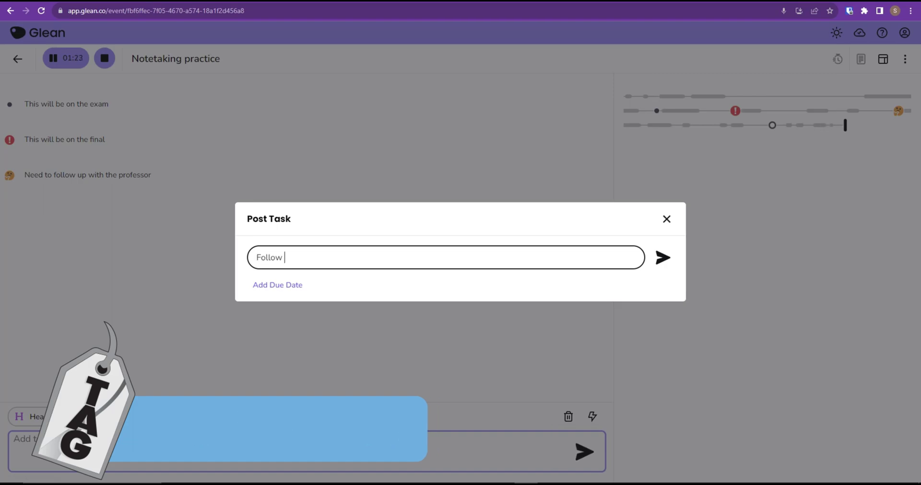
text(up with the acces)
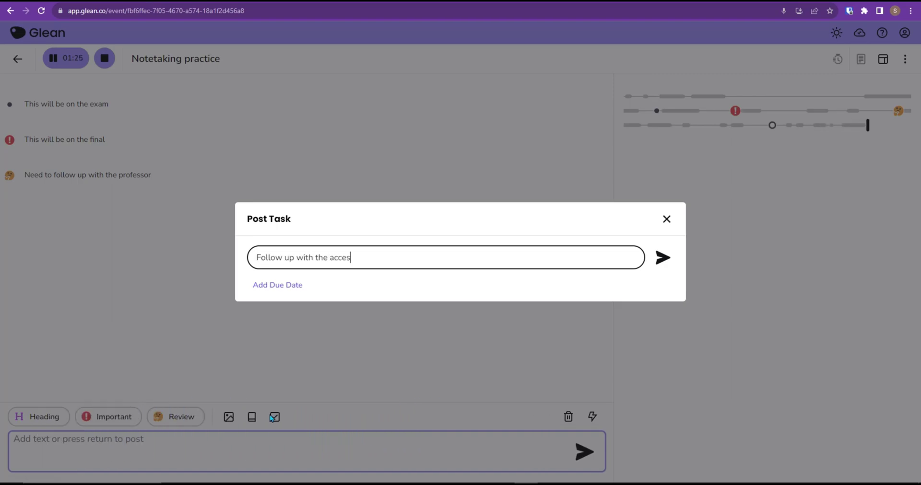
text(sibility guy on best prac)
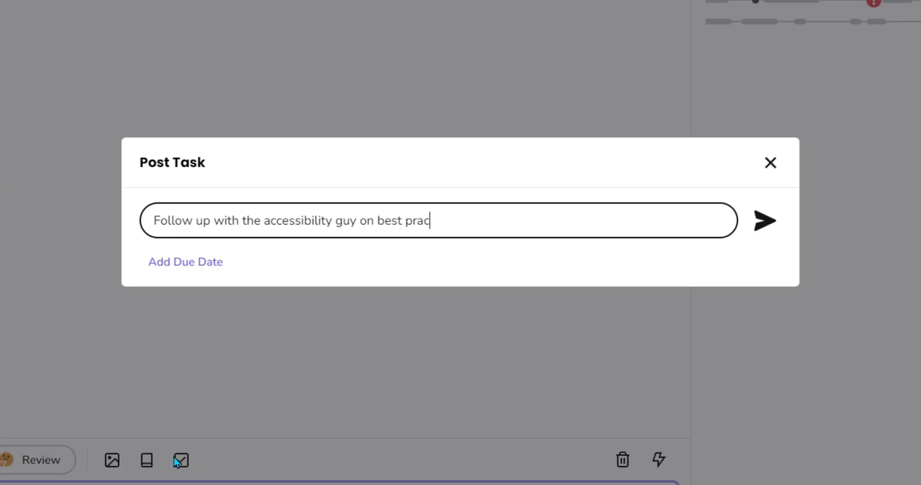
text(tices for notetaking)
click(179, 264)
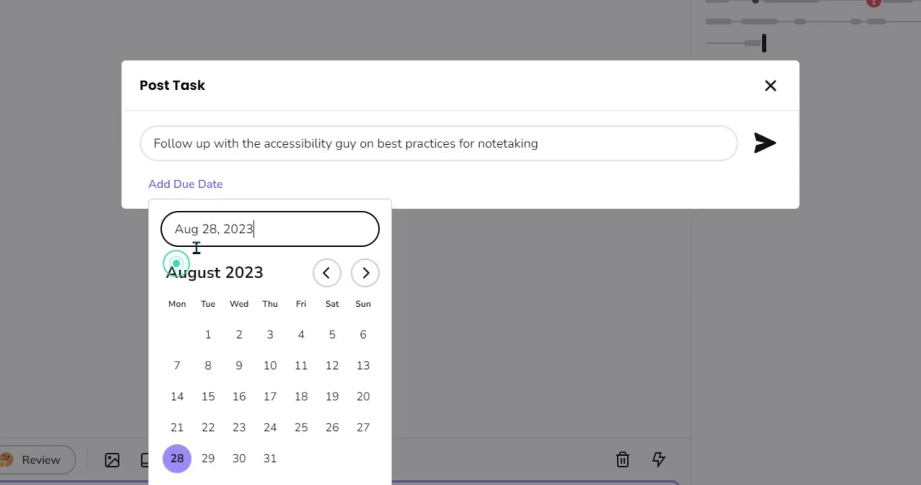
click(239, 458)
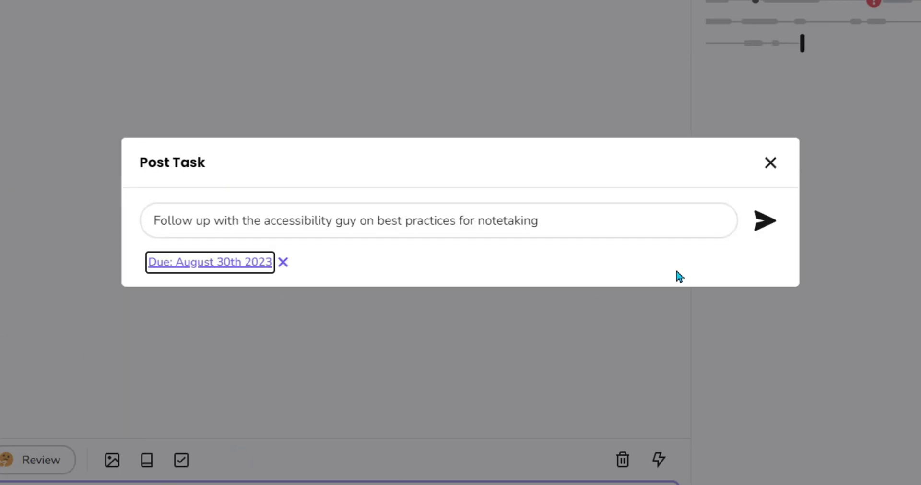
click(767, 224)
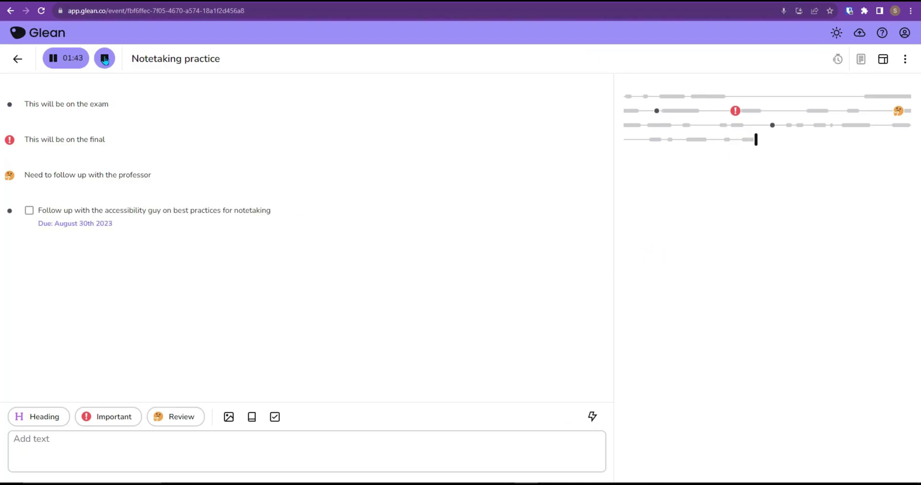
Stop and transcribe the recording, check the audio timeline, then cue playback to the transcript's start.
click(104, 58)
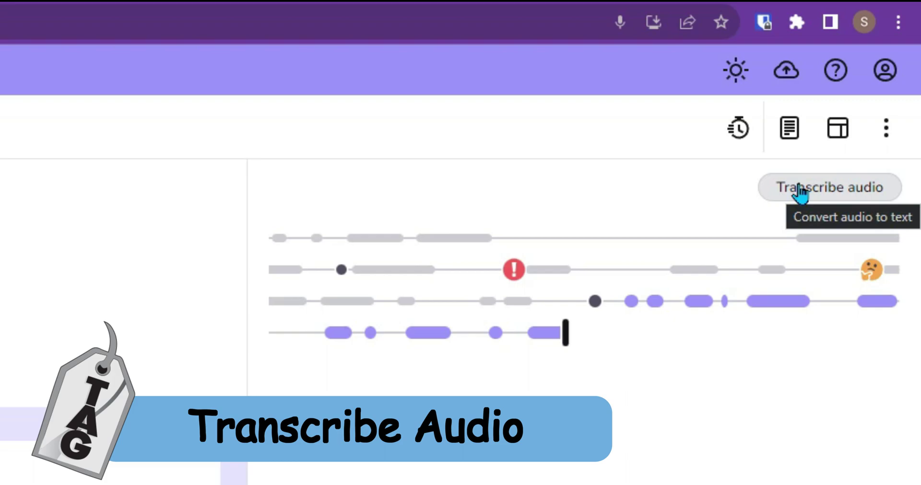
click(800, 192)
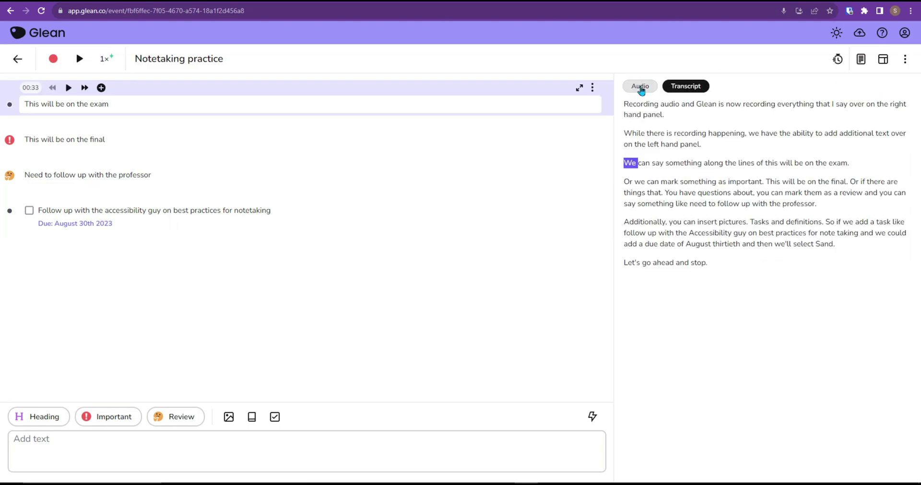
click(642, 90)
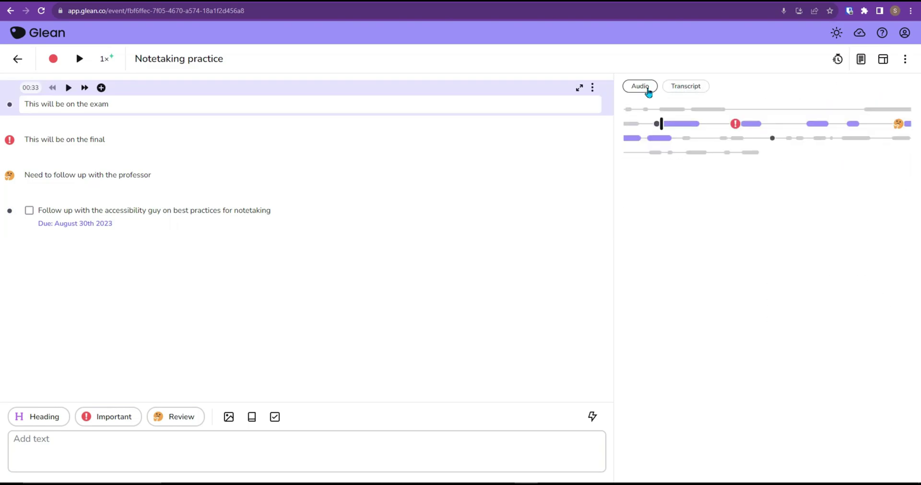
click(689, 89)
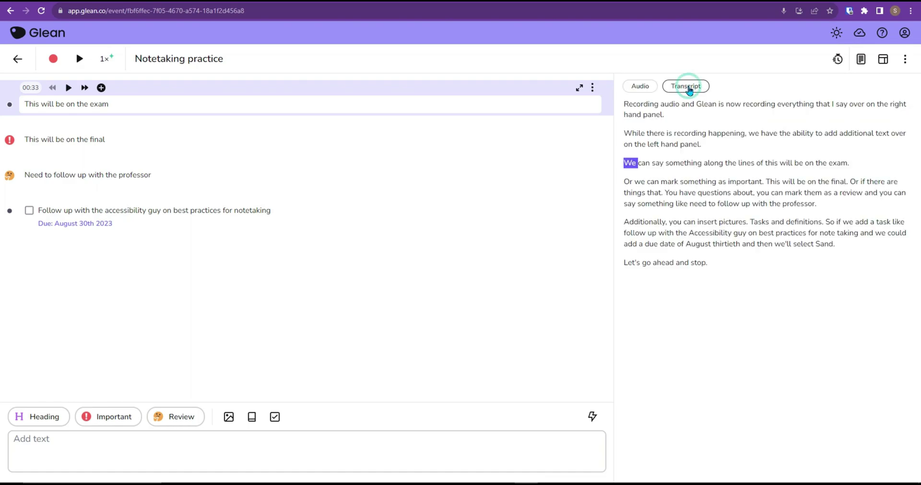
click(628, 104)
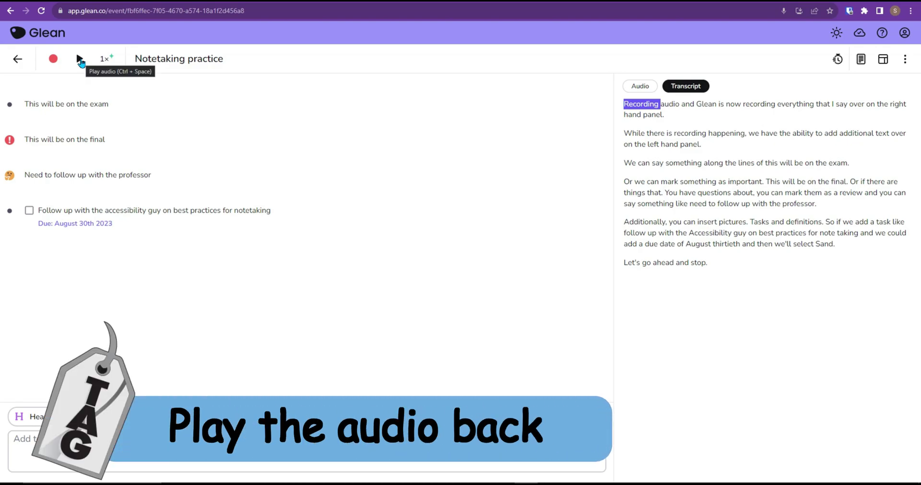
Briefly play back the recording, pause it, and bring up the 1x playback speed options.
click(80, 59)
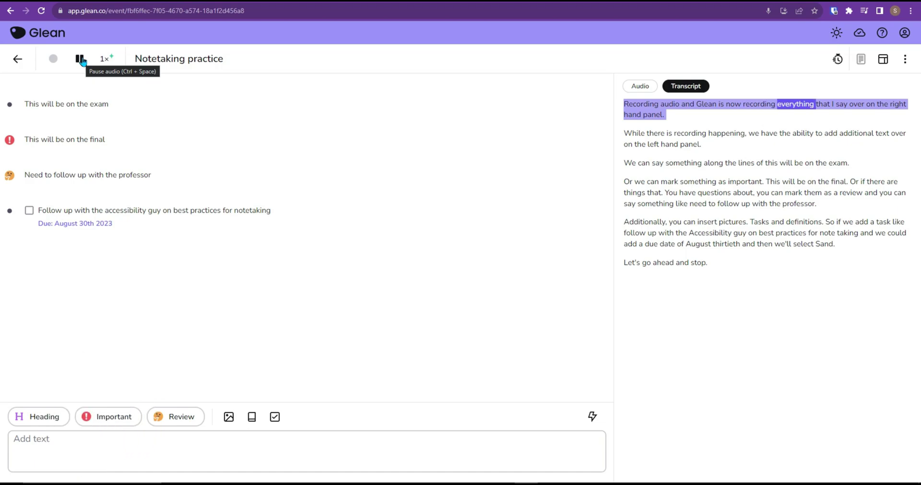
click(79, 60)
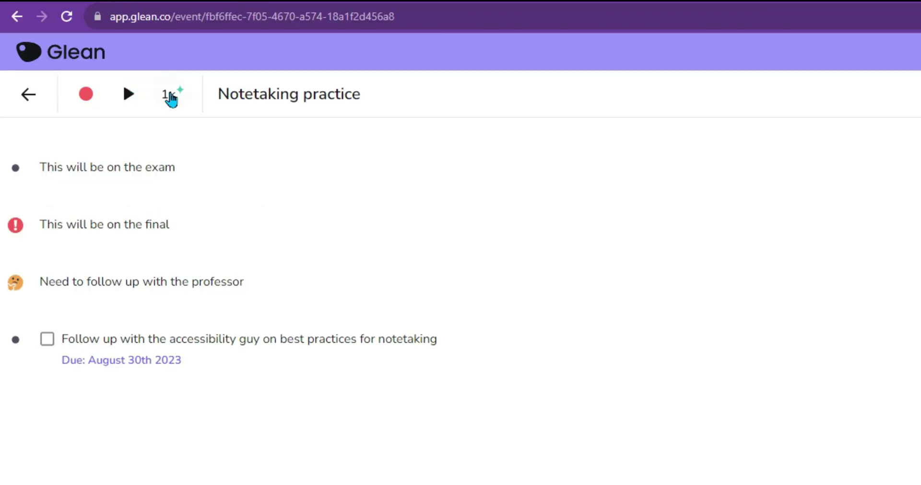
click(104, 59)
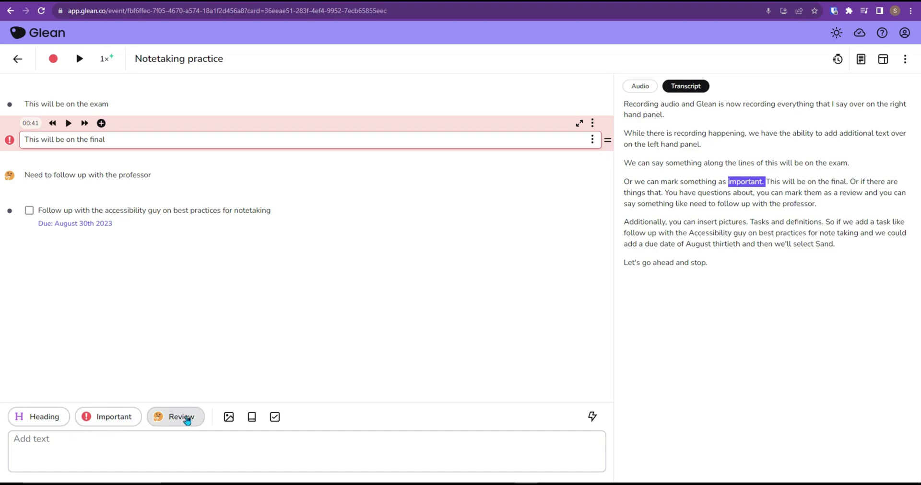
Open the professor follow-up note and briefly play its recorded audio.
click(141, 176)
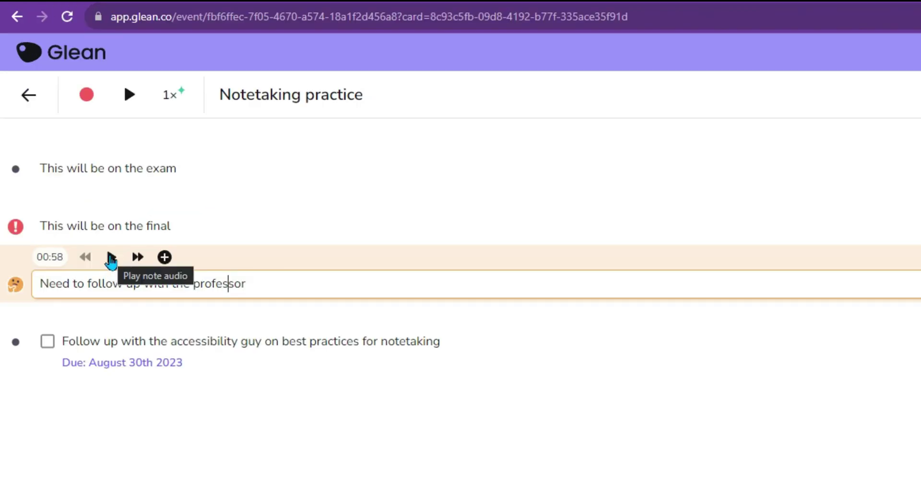
click(112, 258)
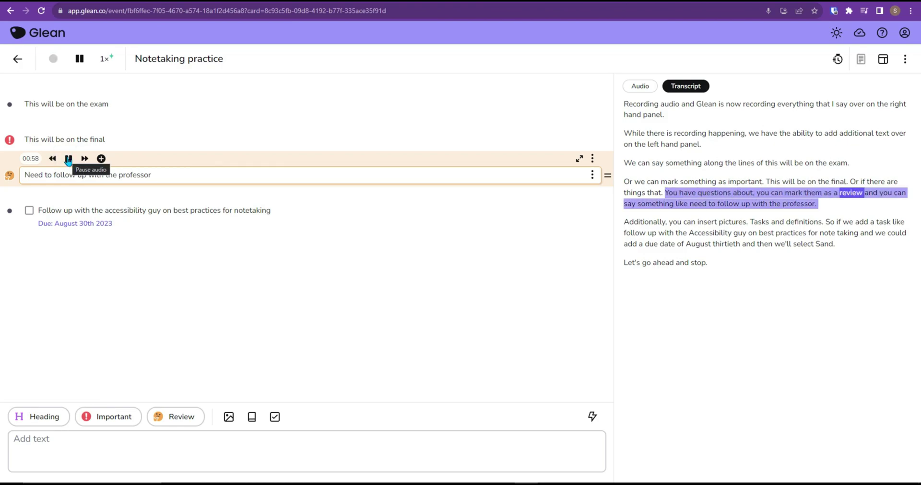
click(68, 160)
Add an 'Additional information' sub-note beneath the professor note.
click(101, 158)
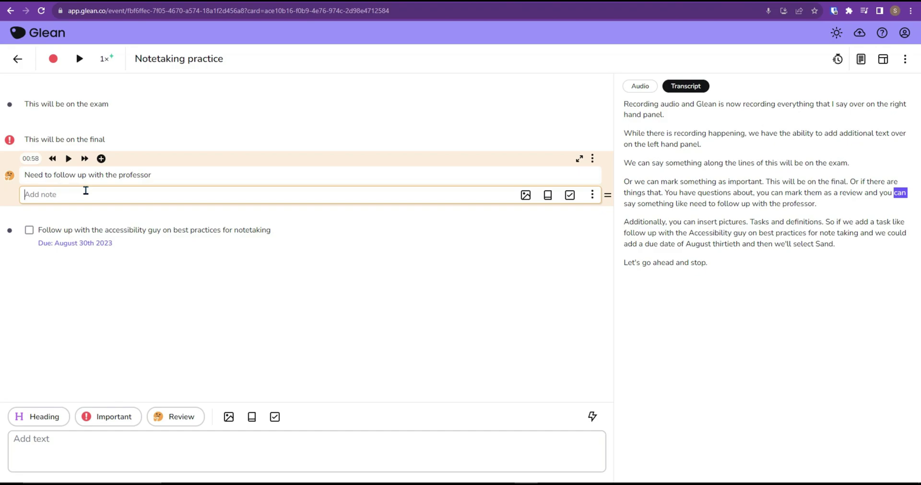
text(Additional information)
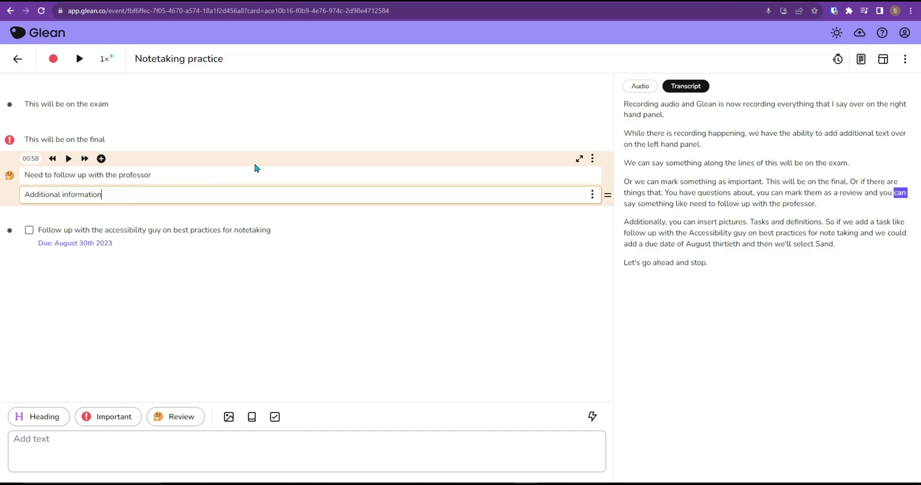
key(ctrl+Up)
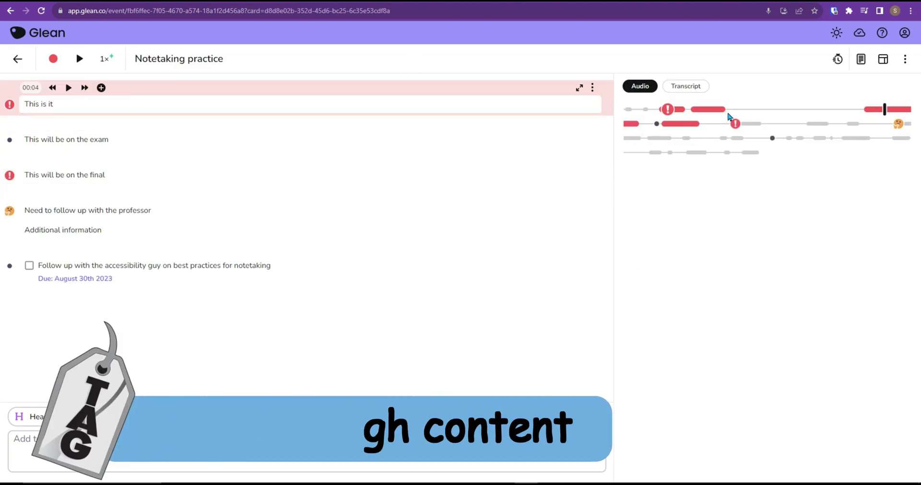
Create a new collection named History.
click(894, 114)
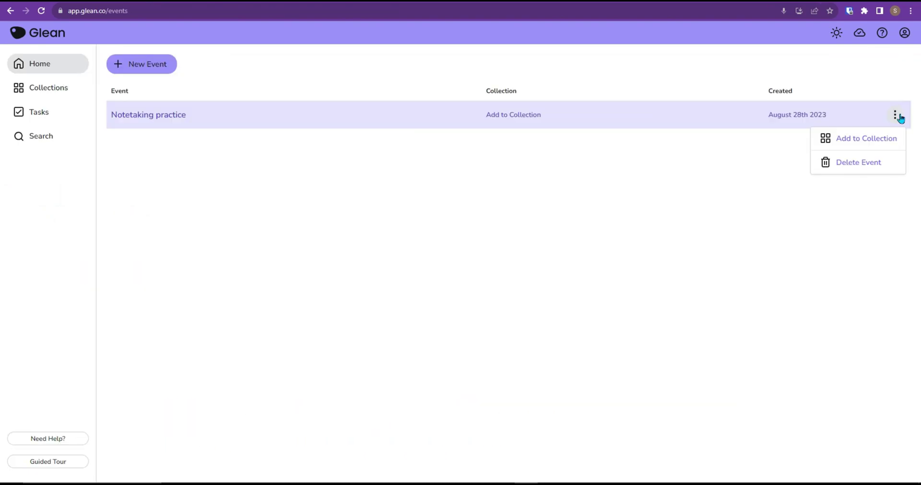
click(876, 139)
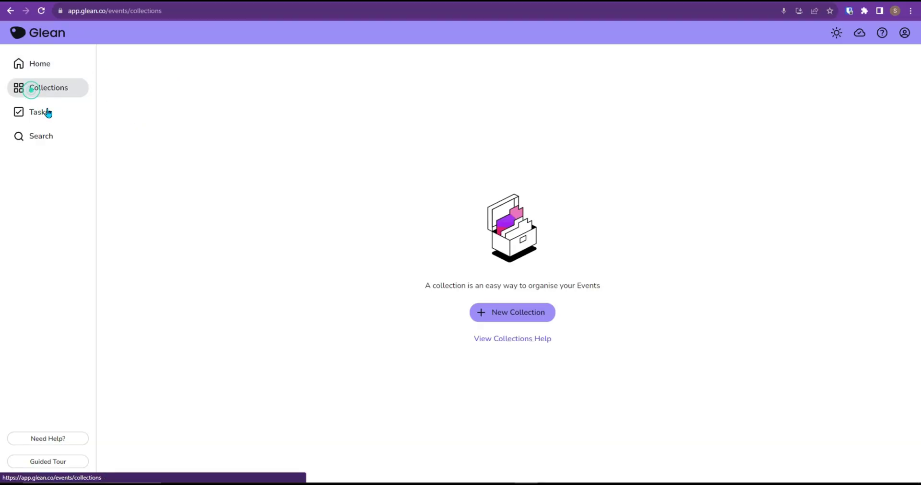
click(509, 314)
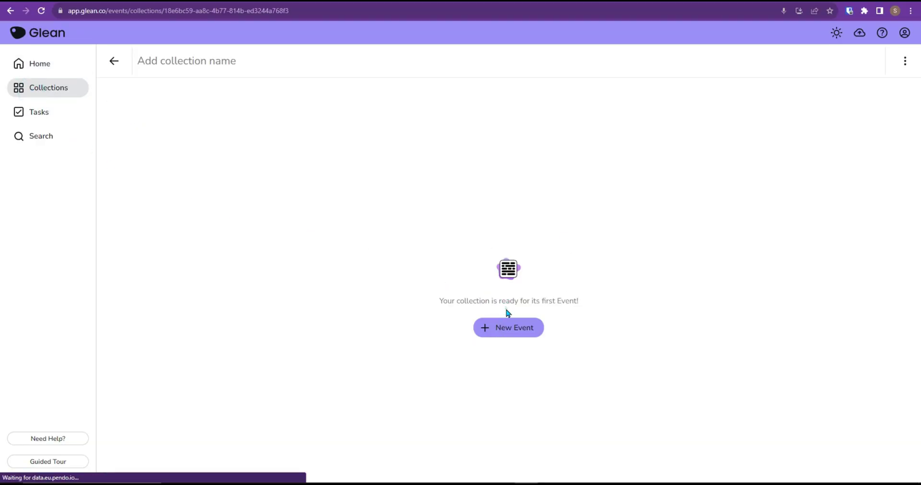
click(288, 64)
text(History)
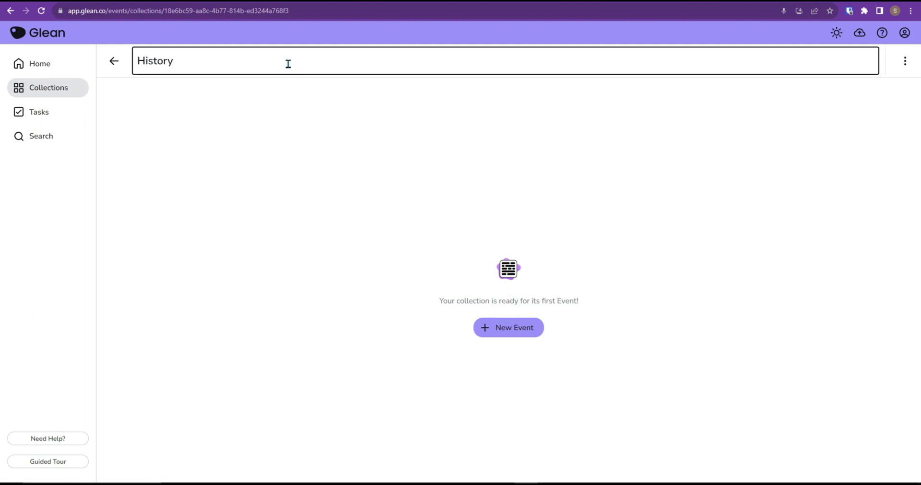
File the Notetaking practice event in the History collection and open that collection.
click(19, 63)
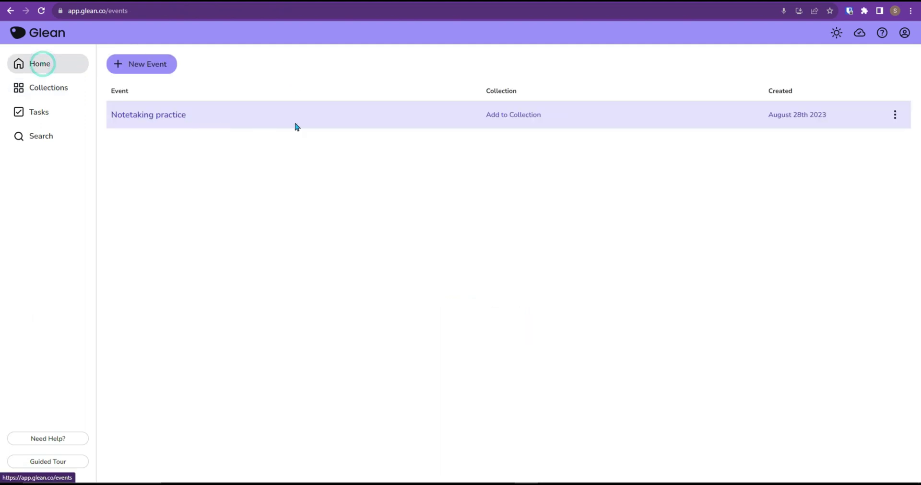
click(896, 116)
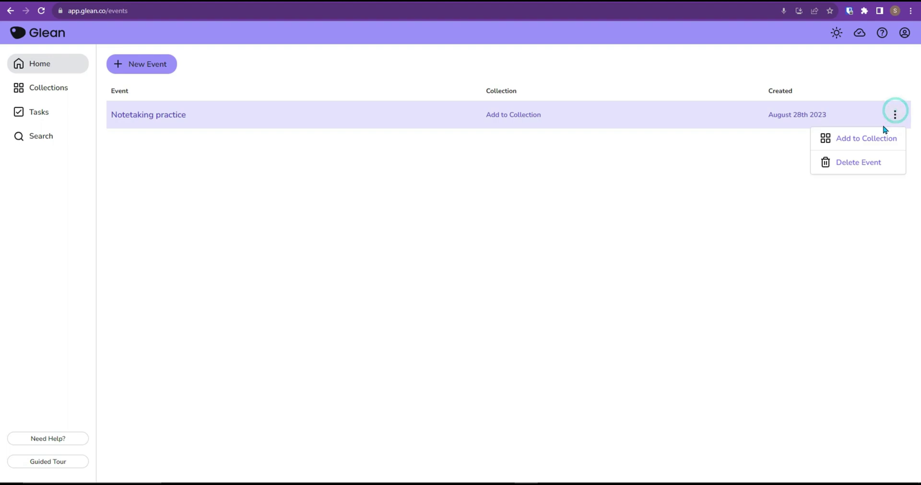
click(869, 137)
click(277, 267)
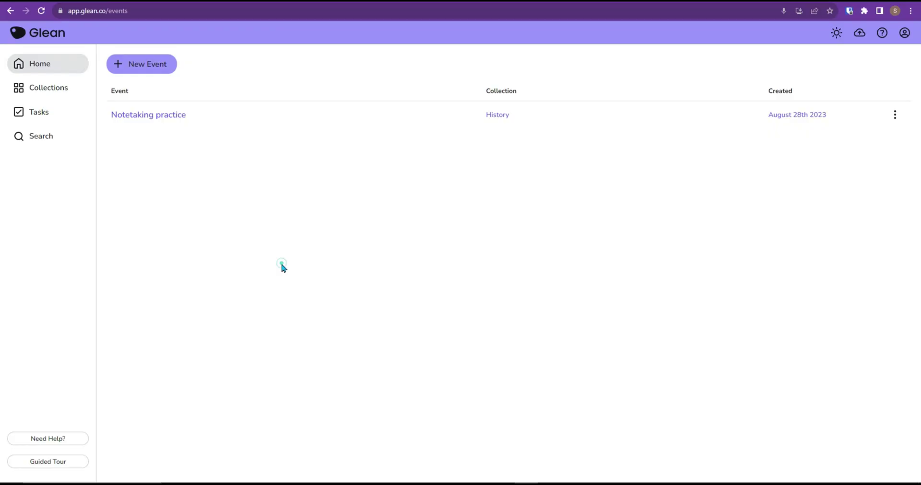
click(54, 91)
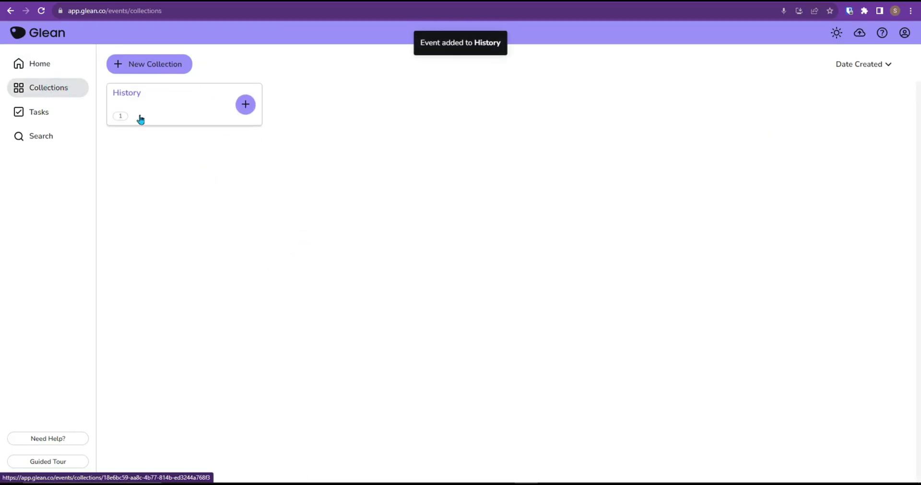
click(128, 96)
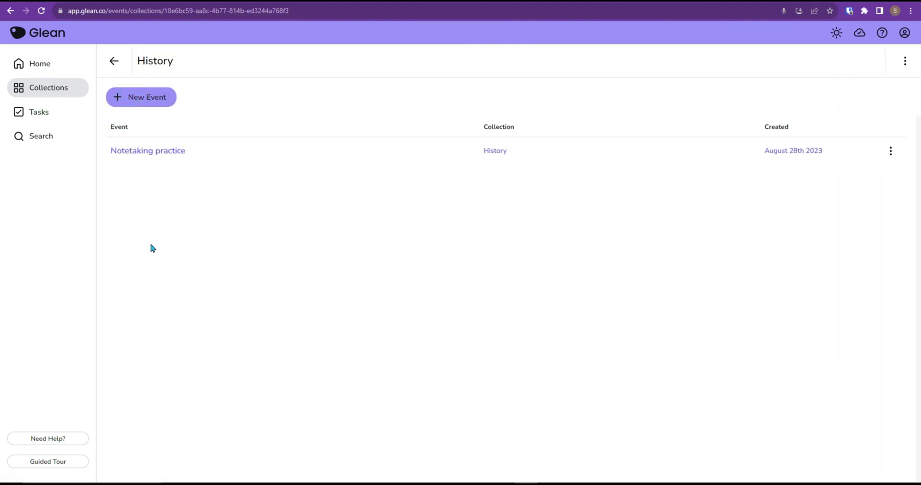
Show the task list with the accessibility follow-up task due August 30, 2023.
key(t)
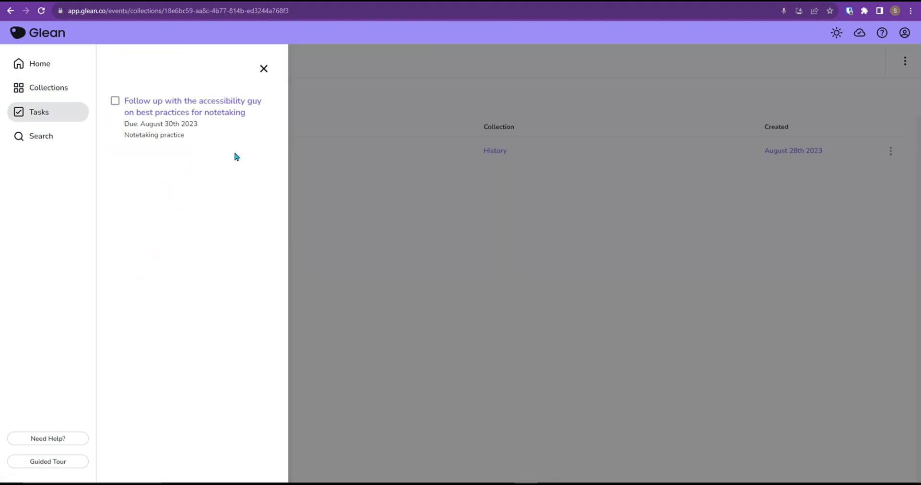